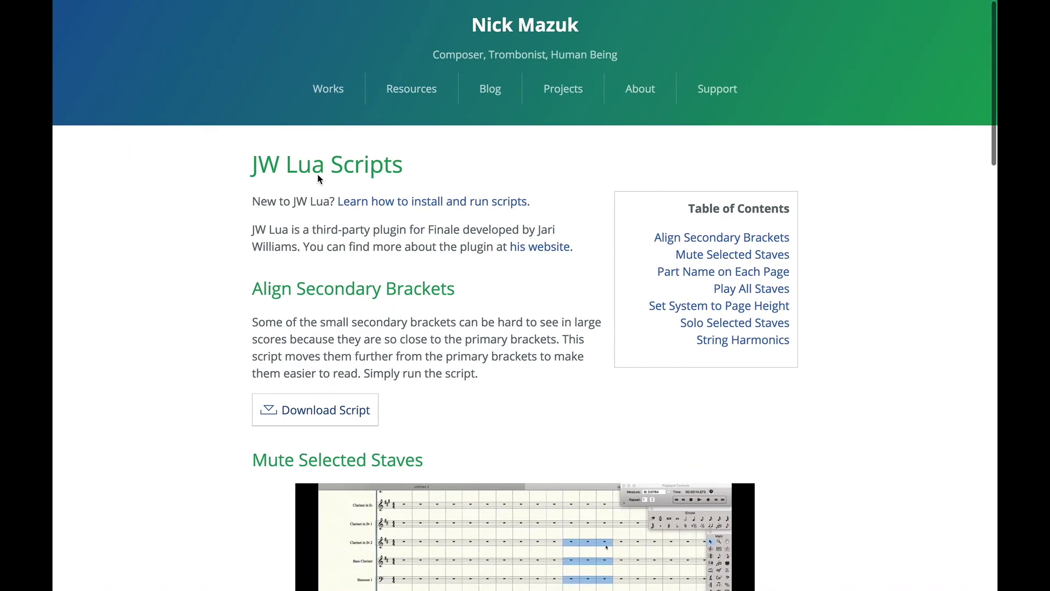
Select the JW Lua Scripts heading on the Nick Mazuk site, then return to Finale's plug-ins
{"action": "left_click_drag", "start_coordinate": [251, 169], "coordinate": [405, 164]}
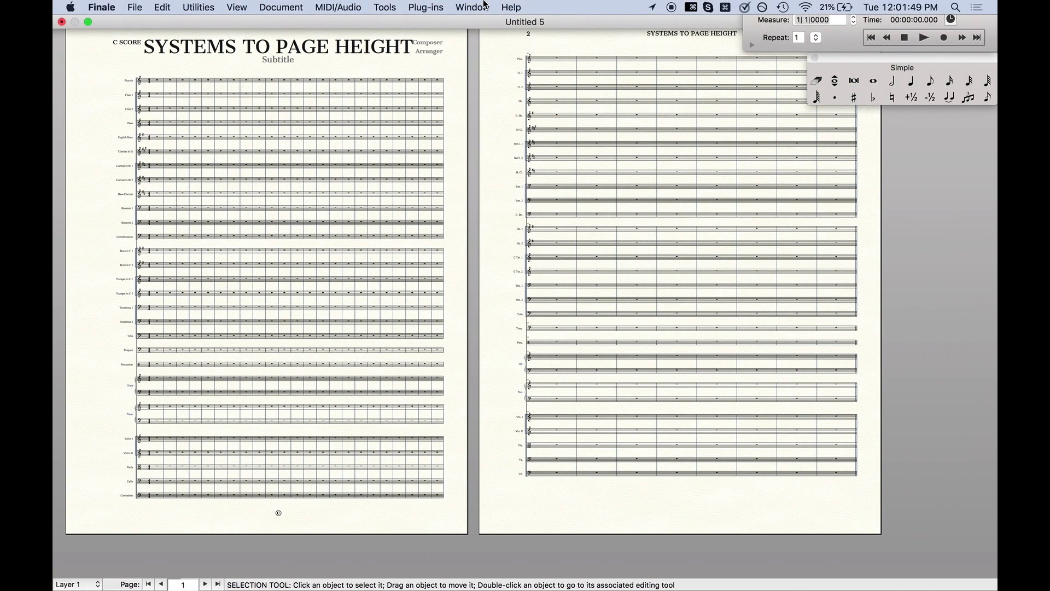
{"action": "left_click", "coordinate": [423, 6]}
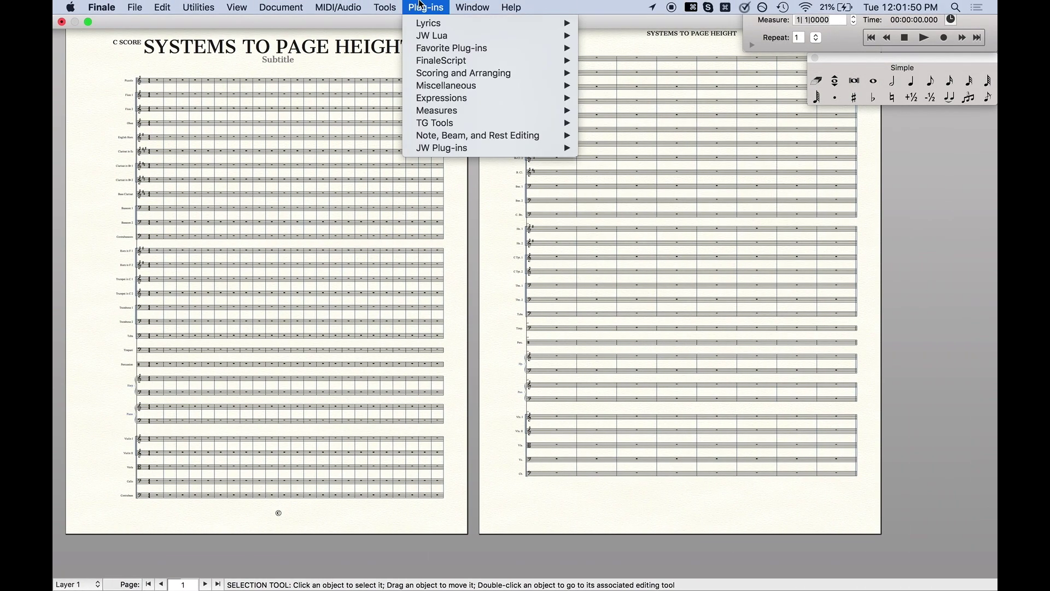
{"action": "mouse_move", "coordinate": [433, 35]}
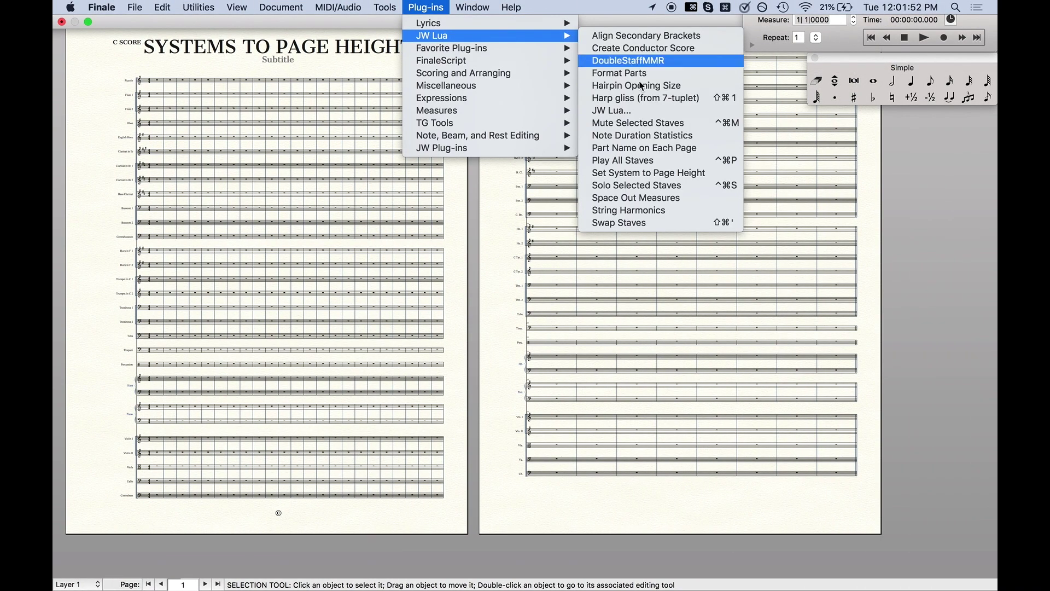
Open JW Lua and show the Menu group's installed scripts in the Manager
{"action": "left_click", "coordinate": [612, 110]}
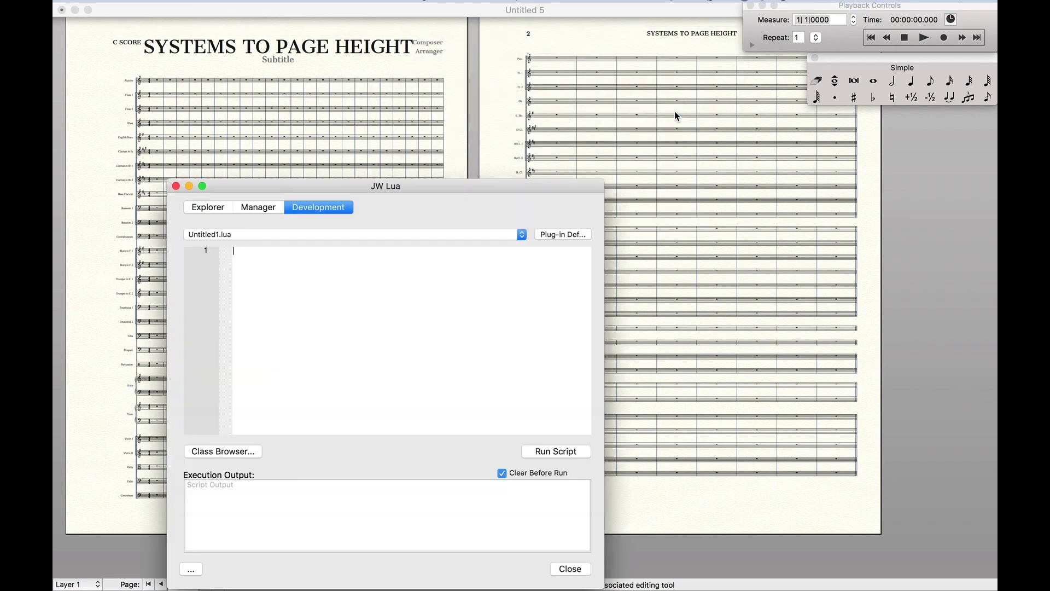
{"action": "left_click", "coordinate": [265, 207]}
{"action": "left_click", "coordinate": [264, 170]}
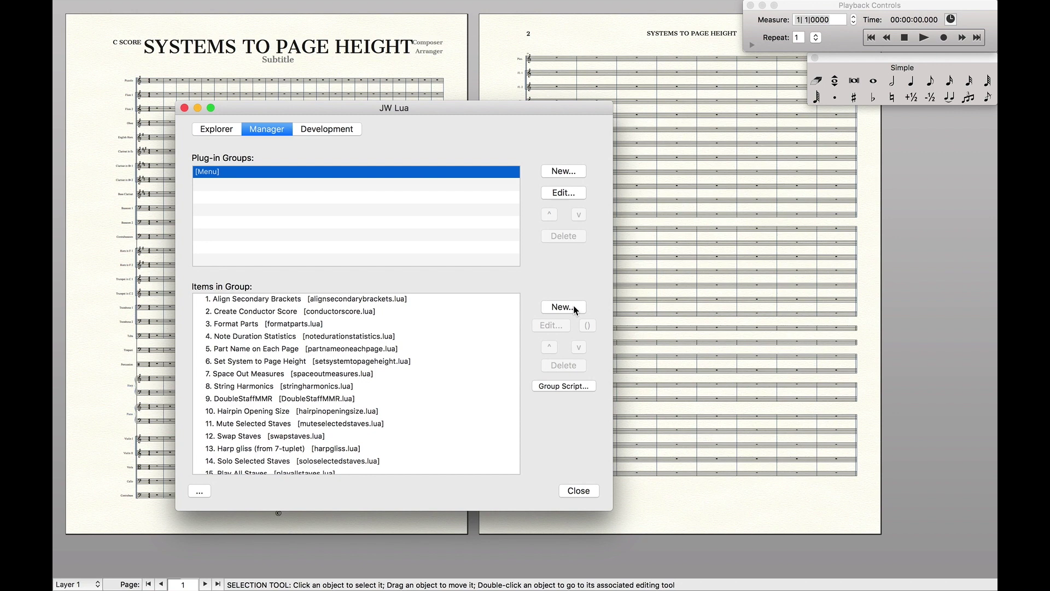
{"action": "scroll", "coordinate": [398, 306], "scroll_direction": "down", "scroll_amount": 1}
{"action": "scroll", "coordinate": [398, 304], "scroll_direction": "up", "scroll_amount": 1}
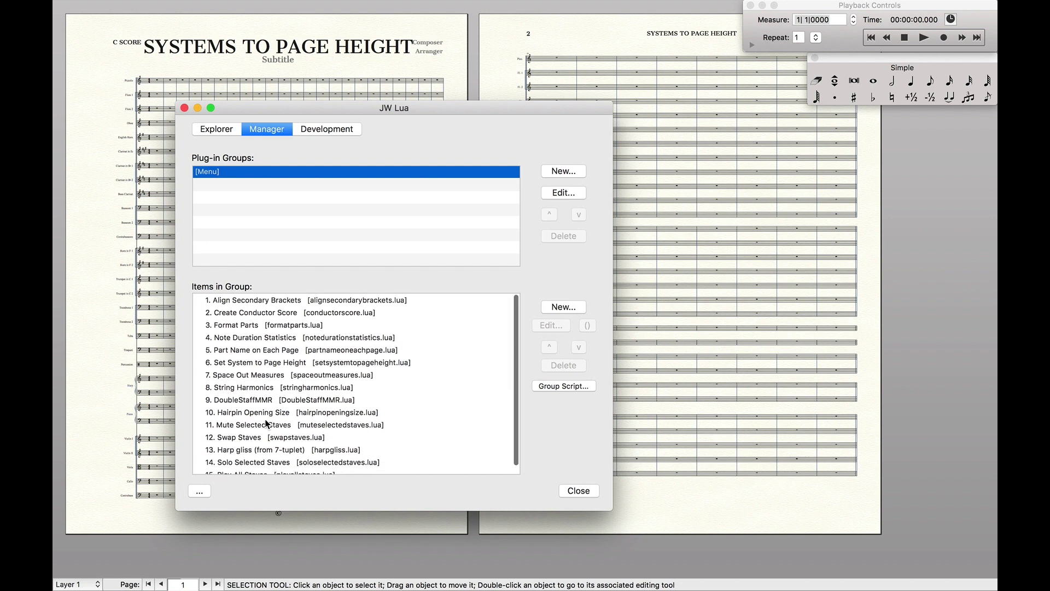
{"action": "scroll", "coordinate": [266, 425], "scroll_direction": "down", "scroll_amount": 1}
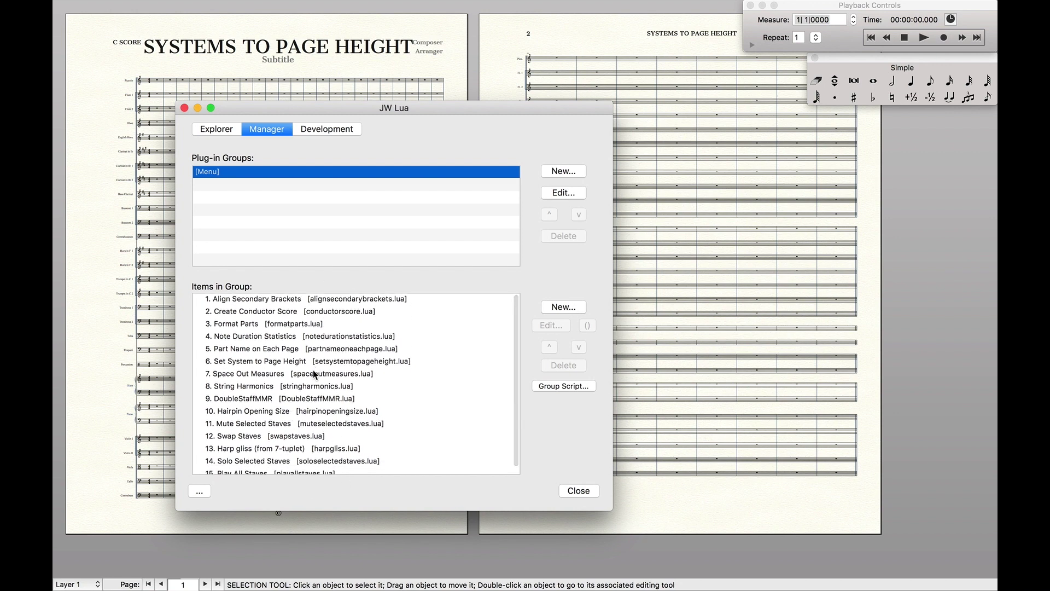
Close the JW Lua window without saving the changed script
{"action": "left_click", "coordinate": [426, 7]}
{"action": "mouse_move", "coordinate": [459, 35]}
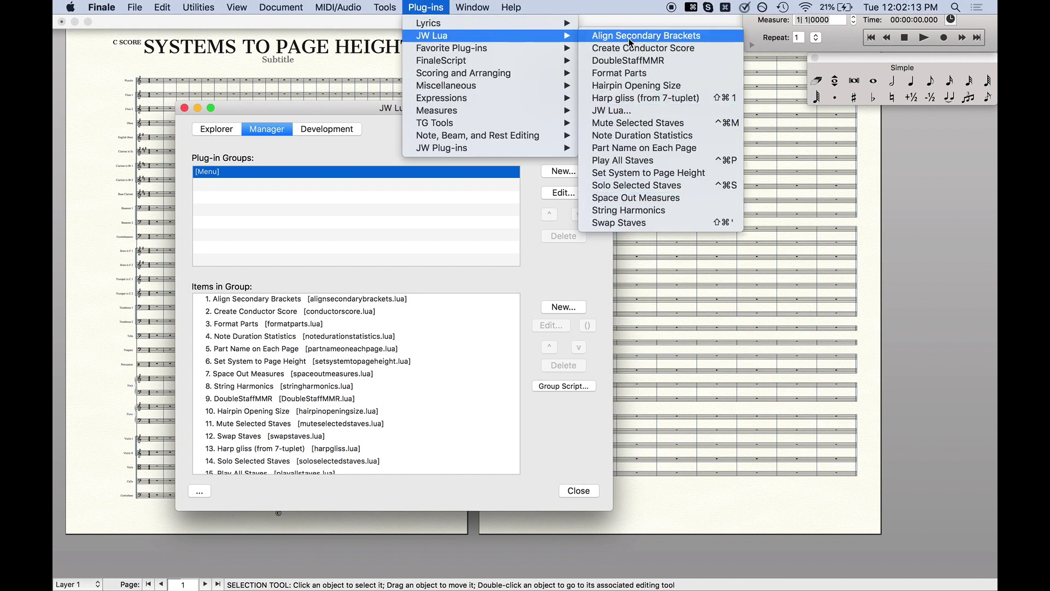
{"action": "left_click", "coordinate": [577, 491]}
{"action": "left_click", "coordinate": [575, 489]}
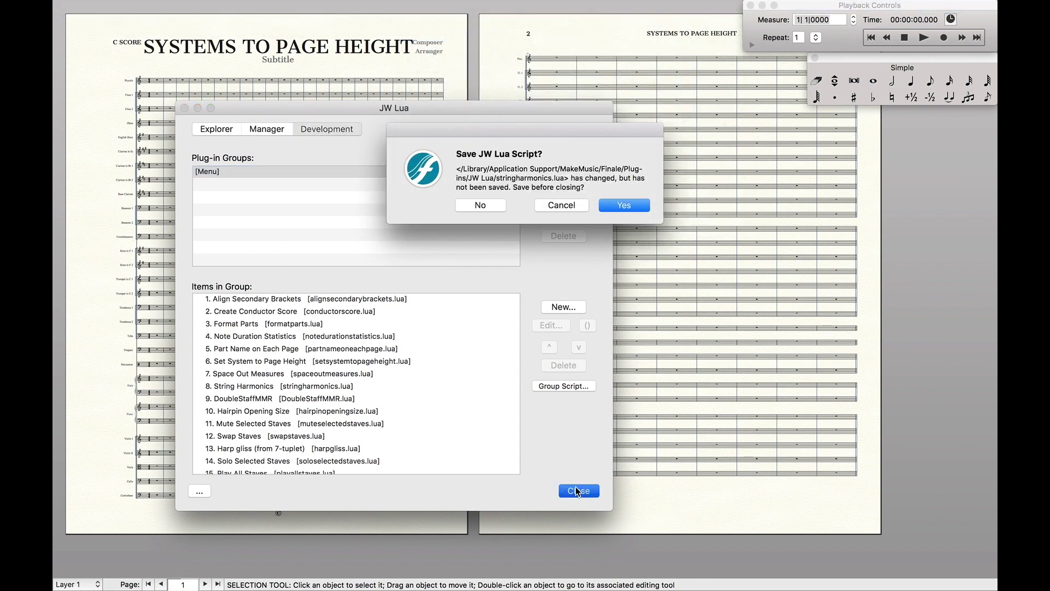
{"action": "left_click", "coordinate": [483, 206]}
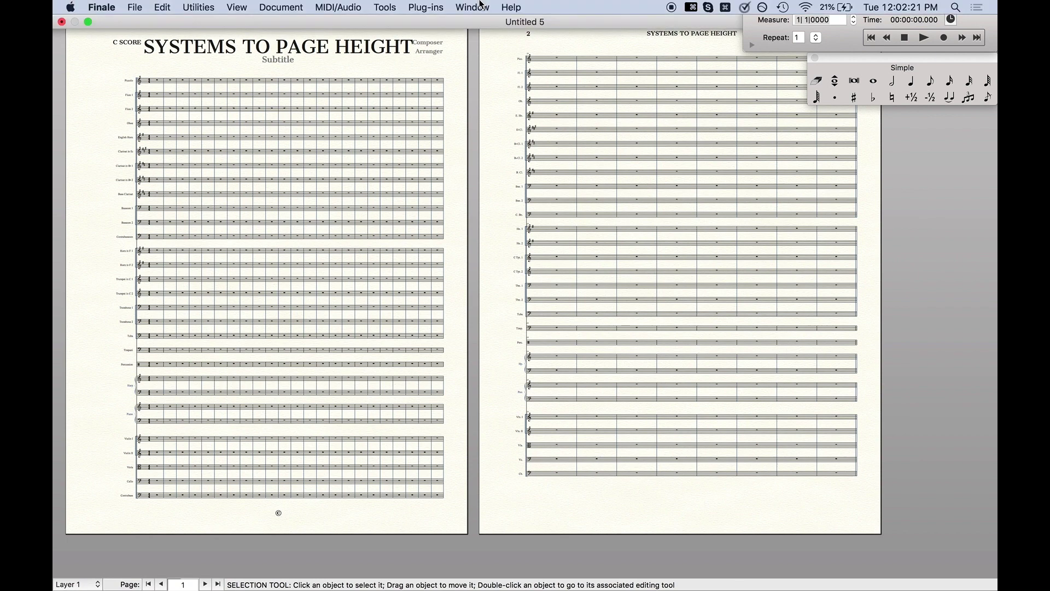
Run the Set System to Page Height JW Lua script on the score
{"action": "left_click", "coordinate": [426, 7]}
{"action": "mouse_move", "coordinate": [432, 35]}
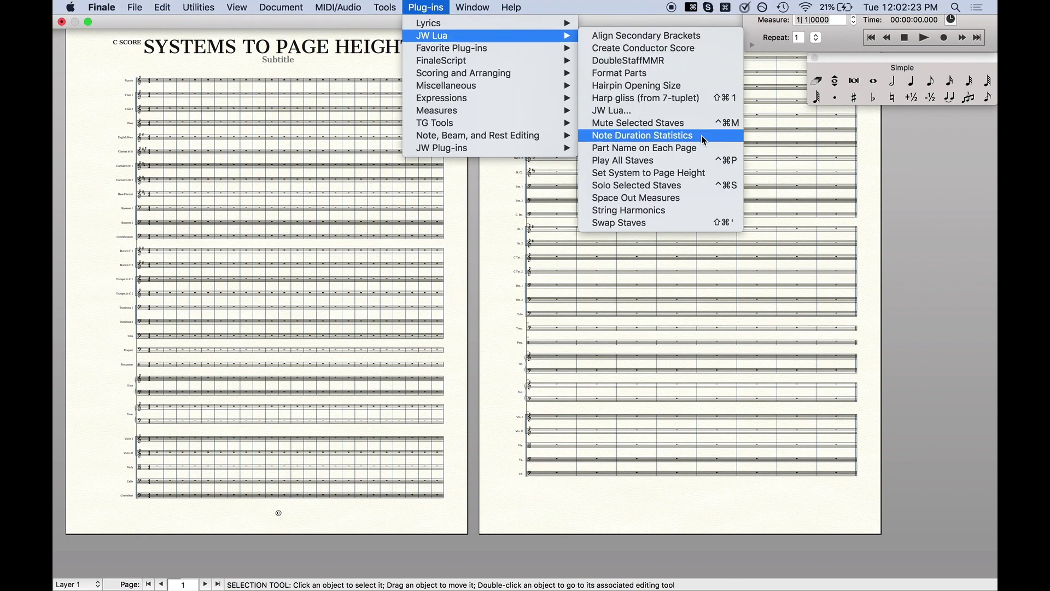
{"action": "left_click", "coordinate": [681, 173]}
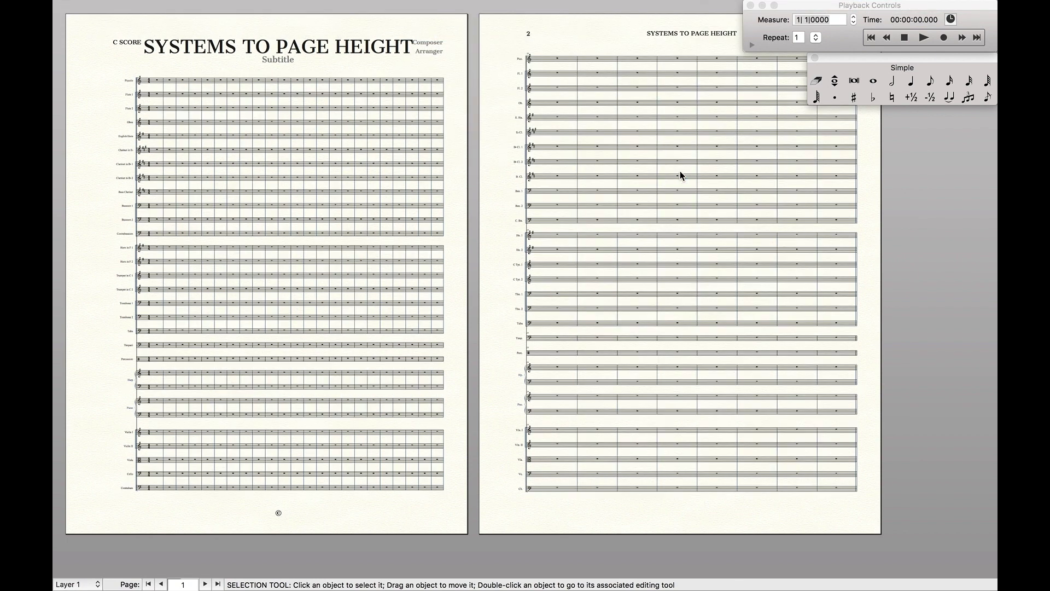